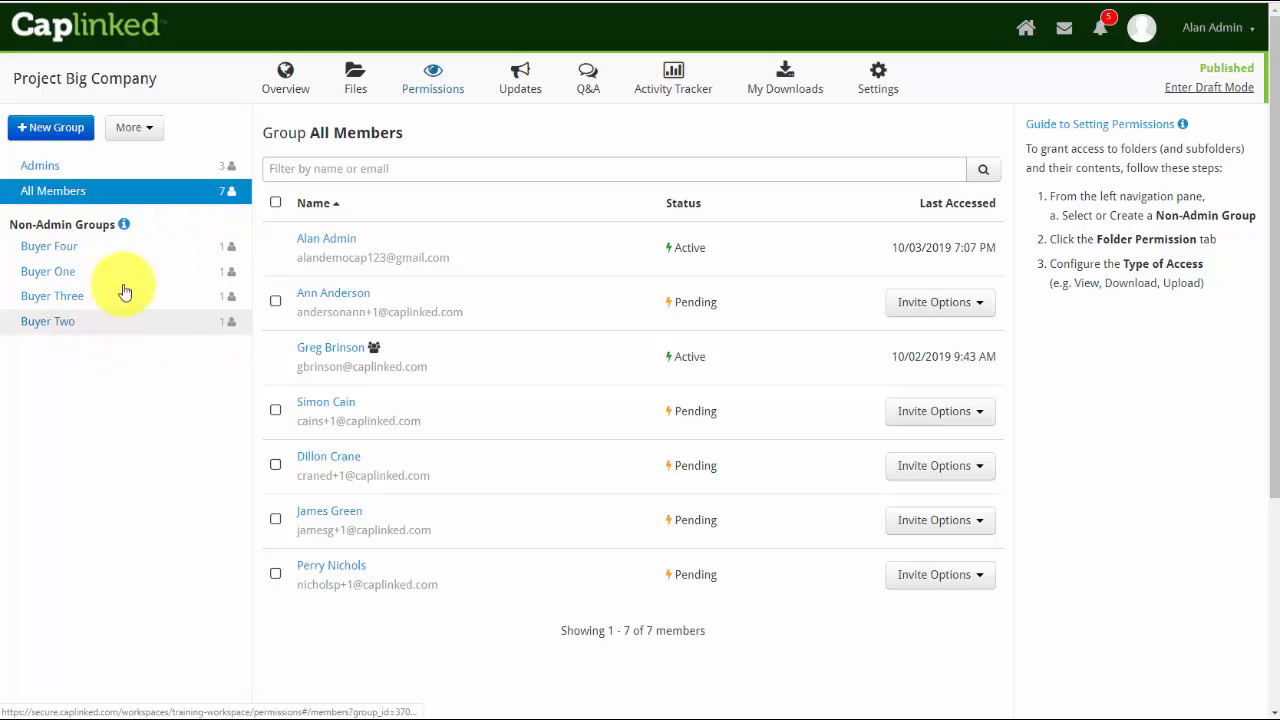
# Open the Buyer Four group's folder permissions and review its folder access and group settings
pyautogui.click(55, 247)
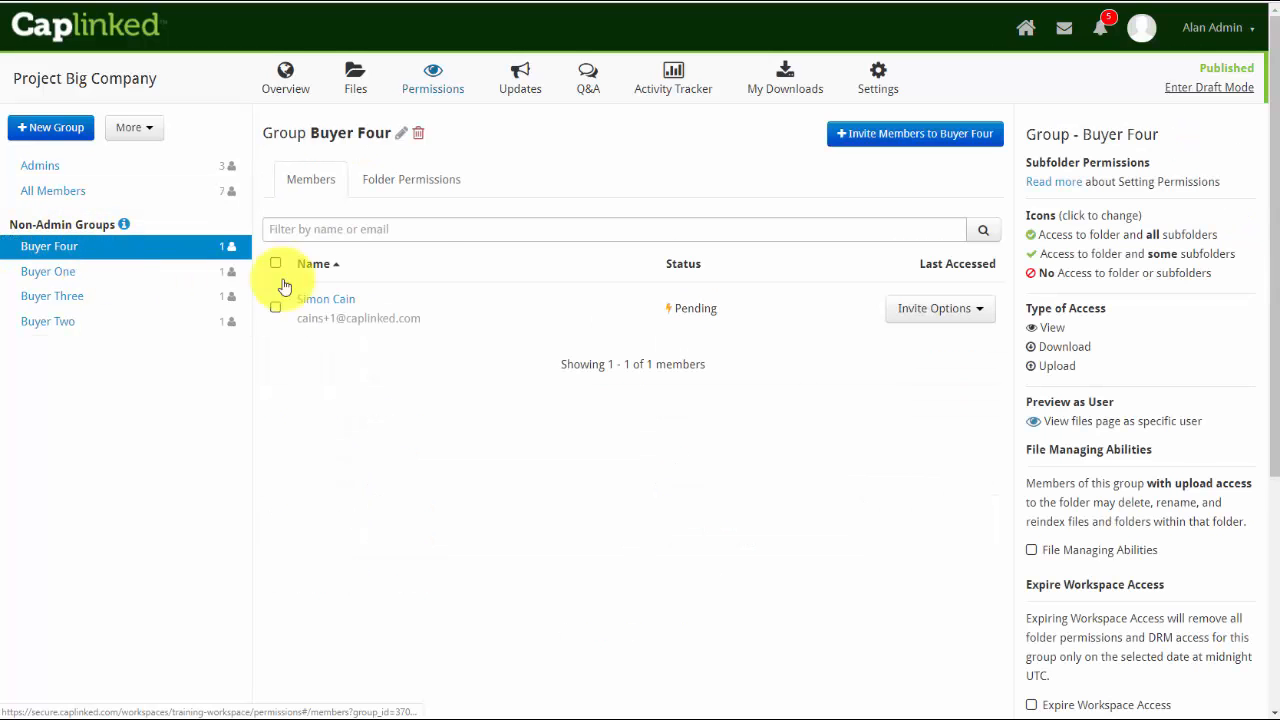
pyautogui.click(409, 188)
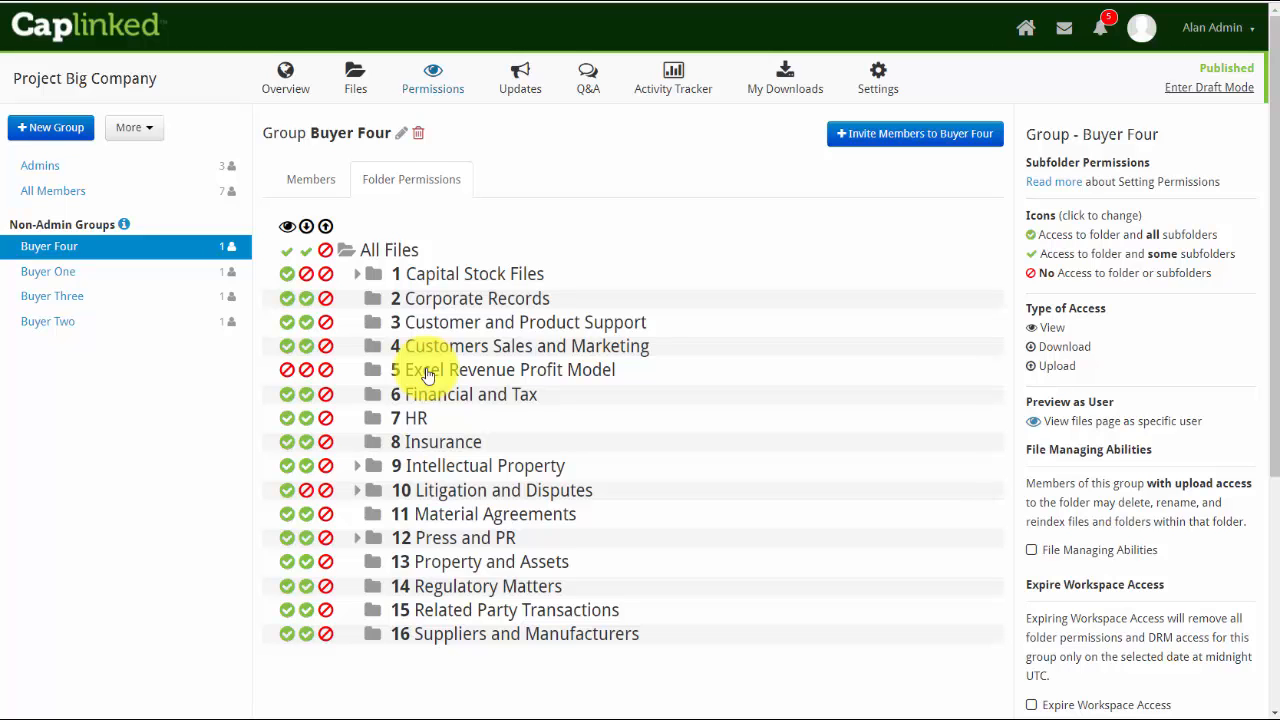
pyautogui.scroll(-1, 434, 372)
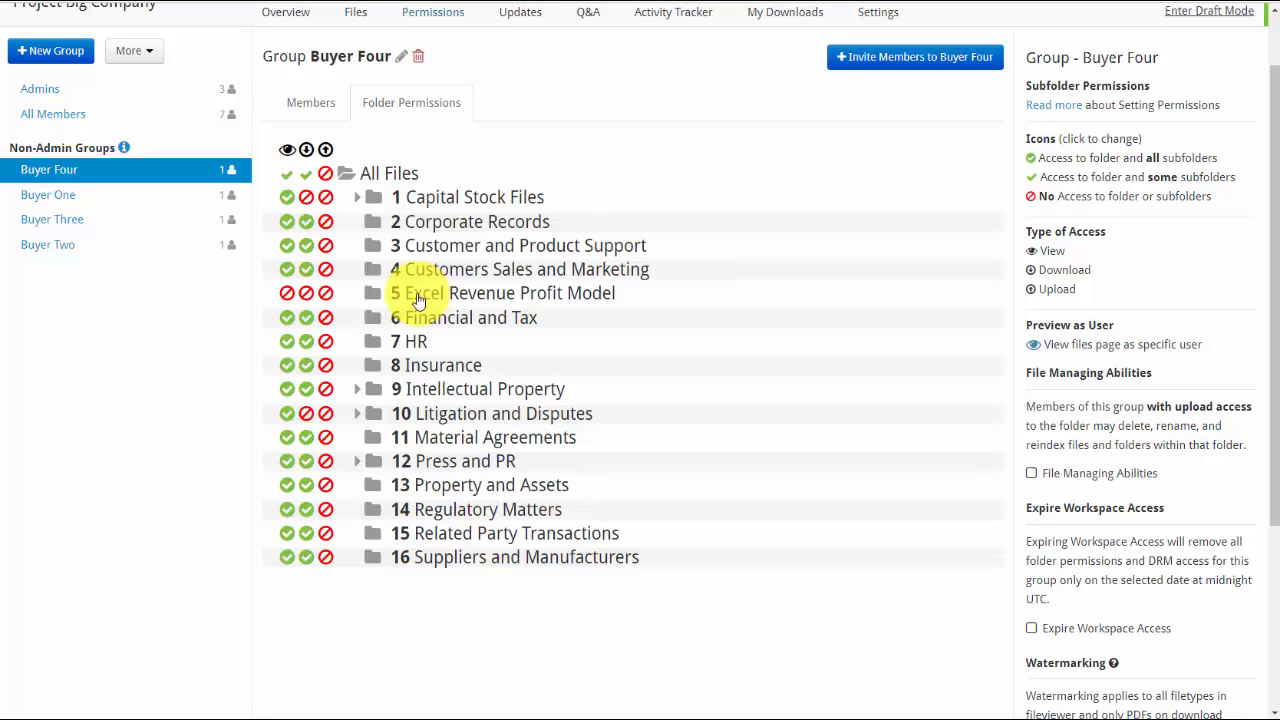
pyautogui.scroll(-4, 415, 300)
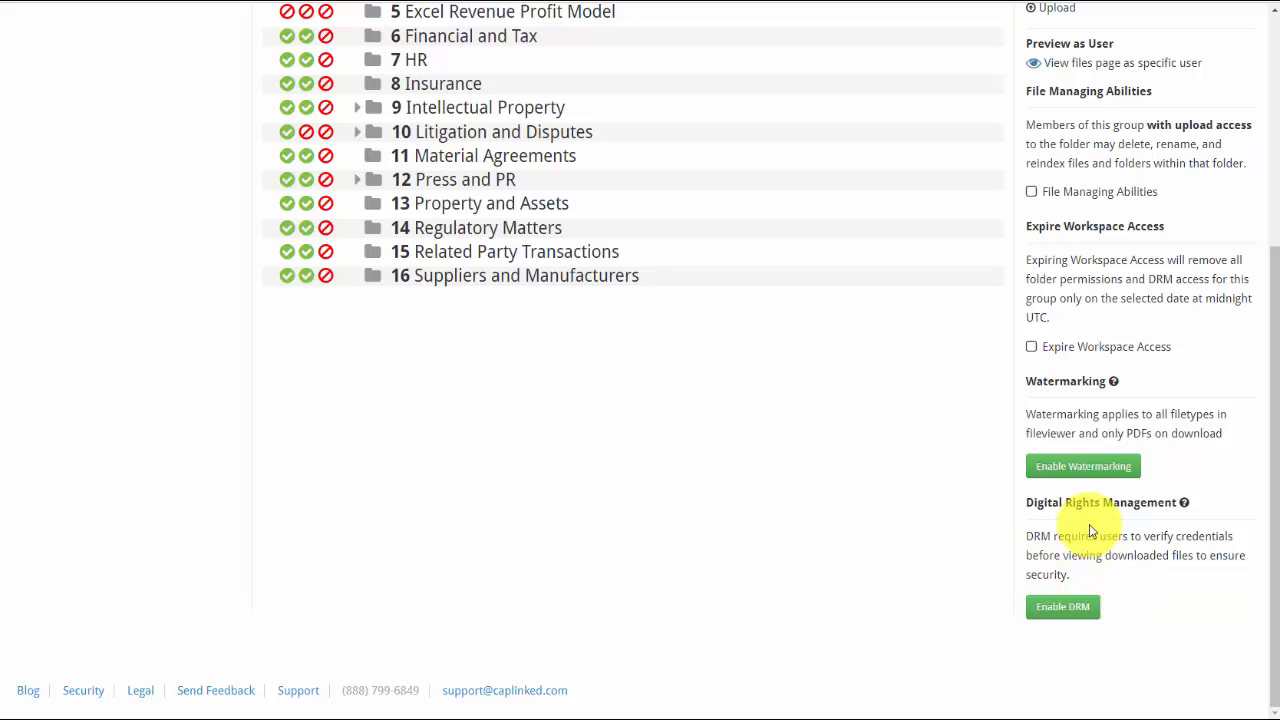
pyautogui.scroll(5, 525, 483)
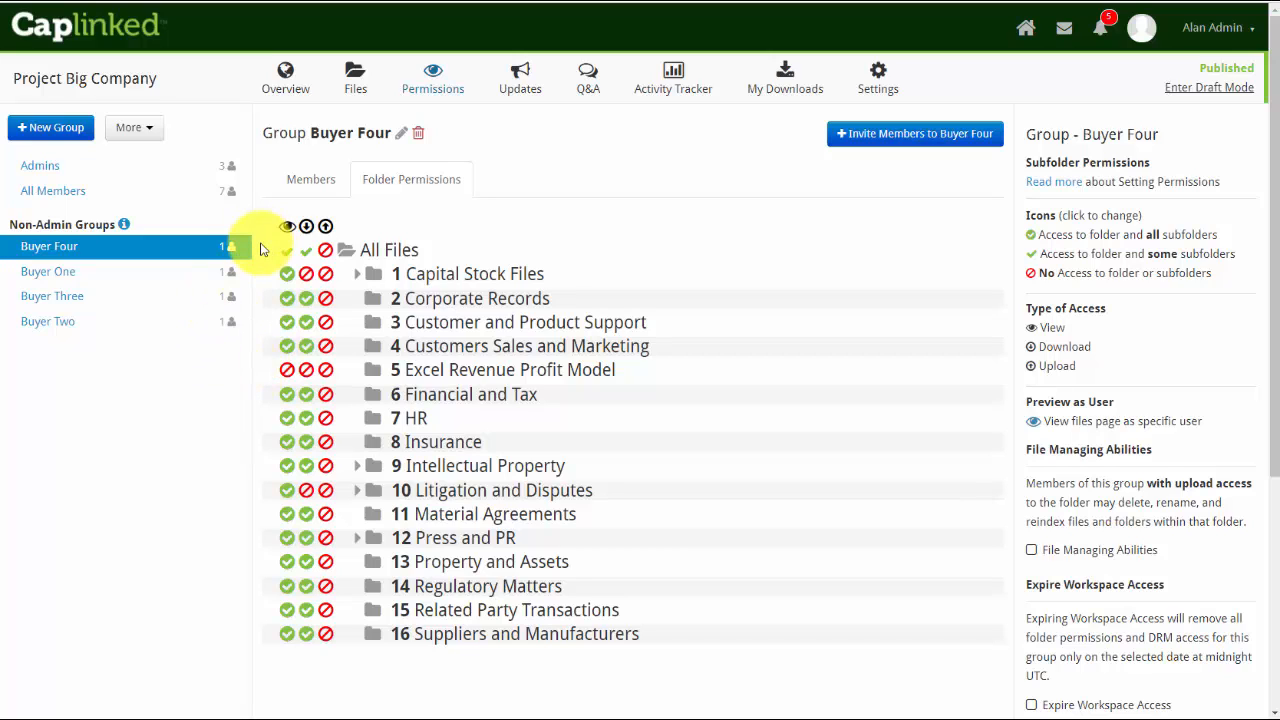
# Create a new group named Buyer Five that takes its permissions from the existing Buyer Four group
pyautogui.click(54, 128)
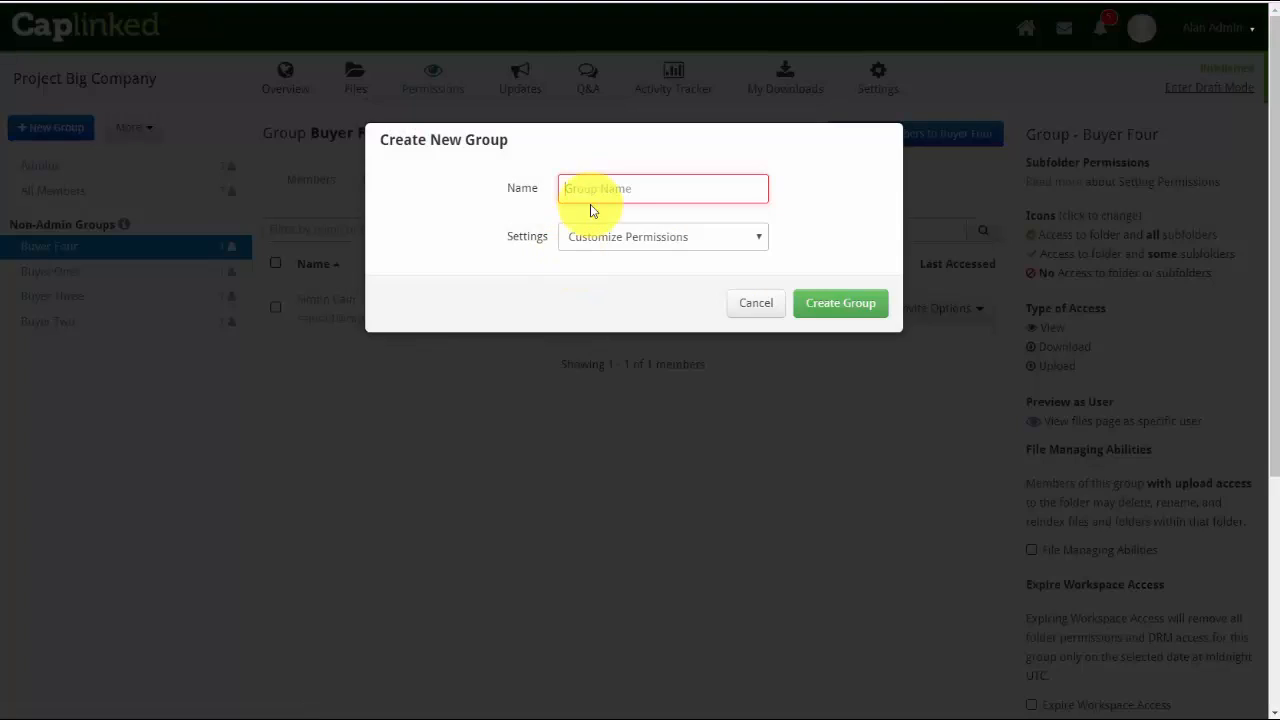
pyautogui.click(615, 190)
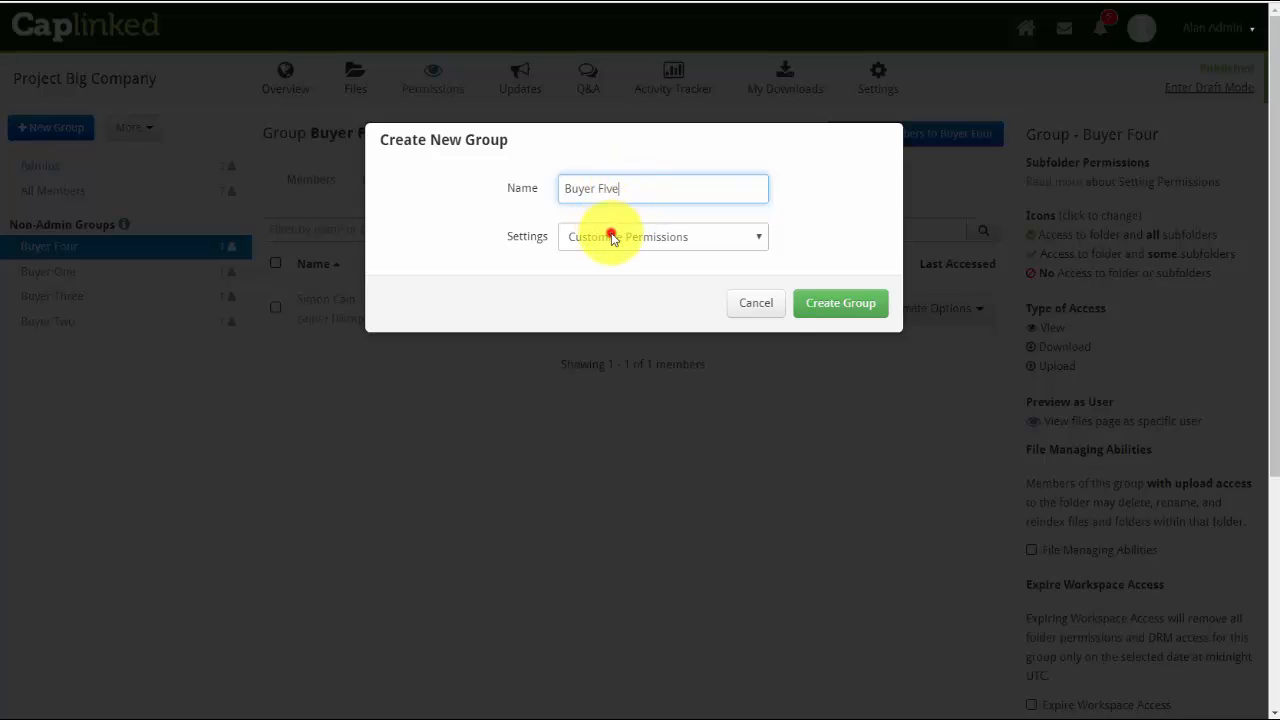
pyautogui.click(613, 237)
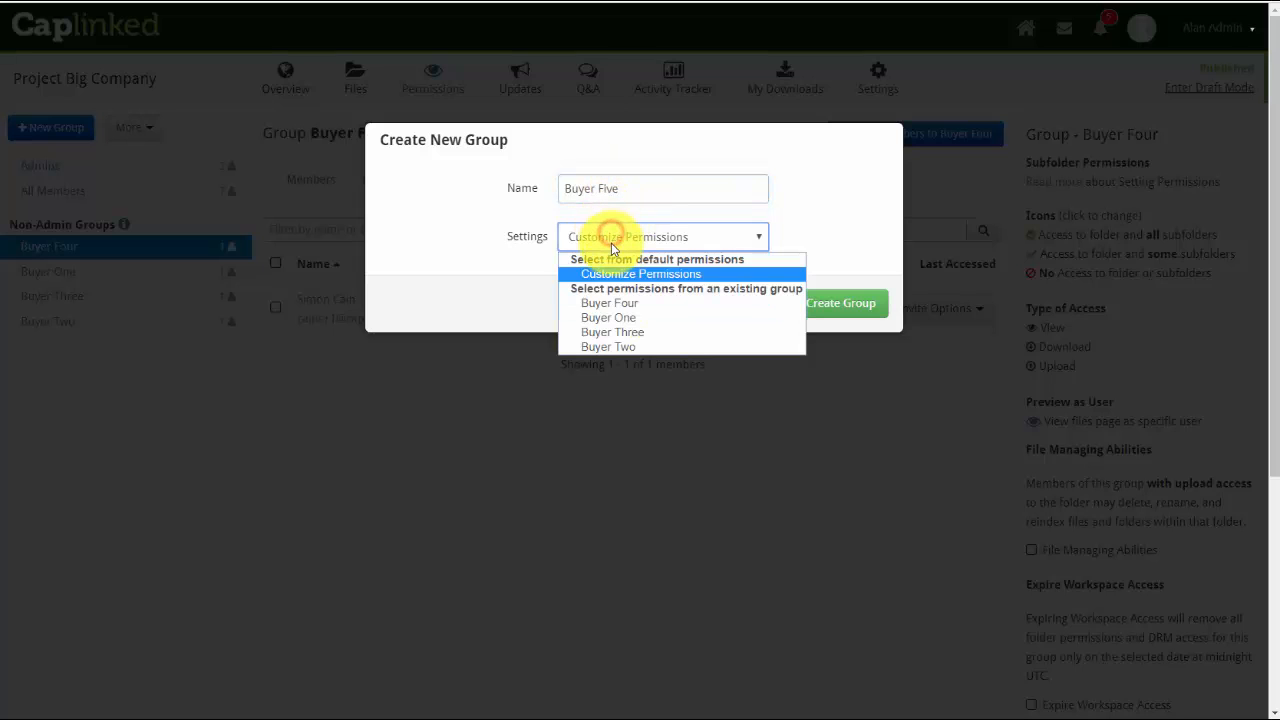
pyautogui.click(604, 305)
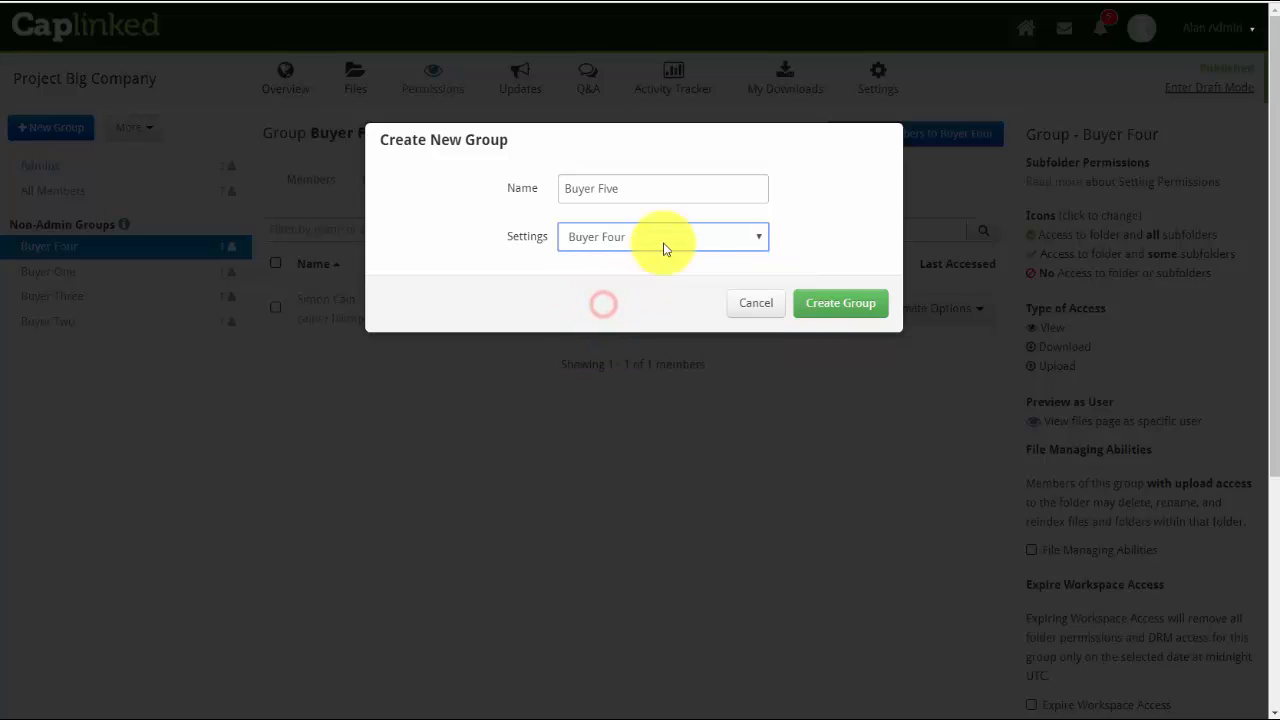
pyautogui.click(837, 305)
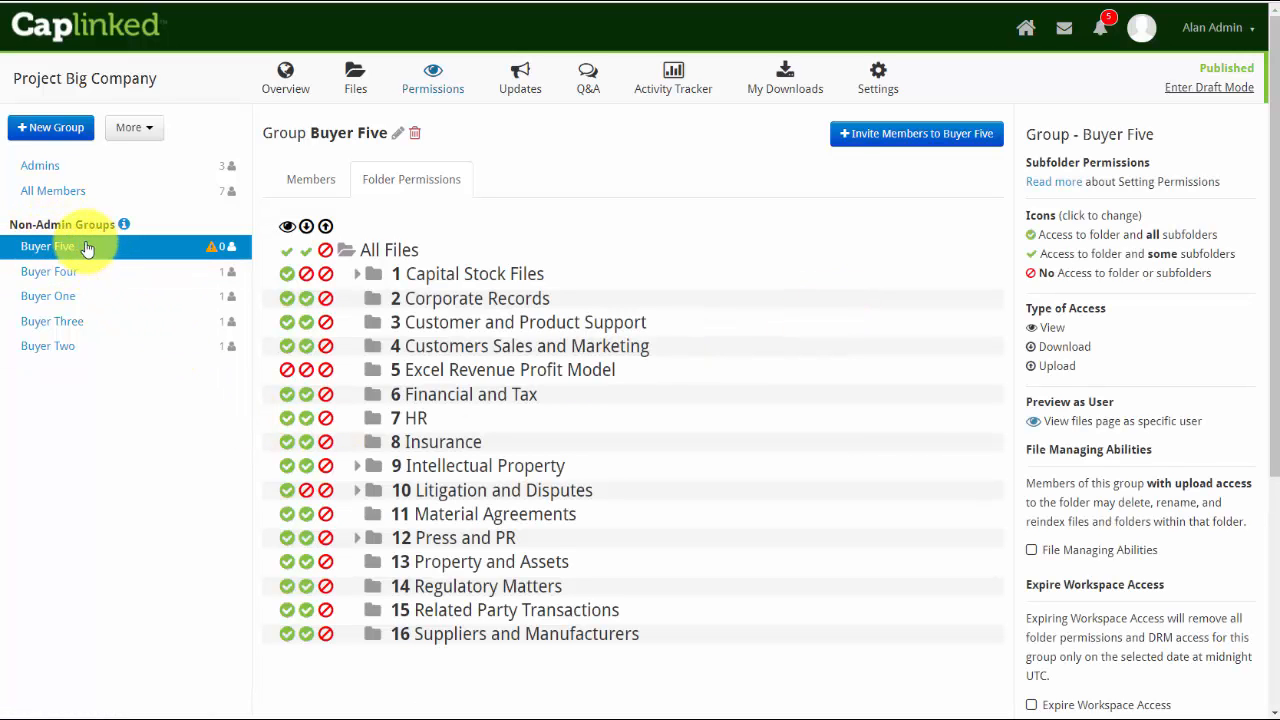
pyautogui.moveTo(211, 249)
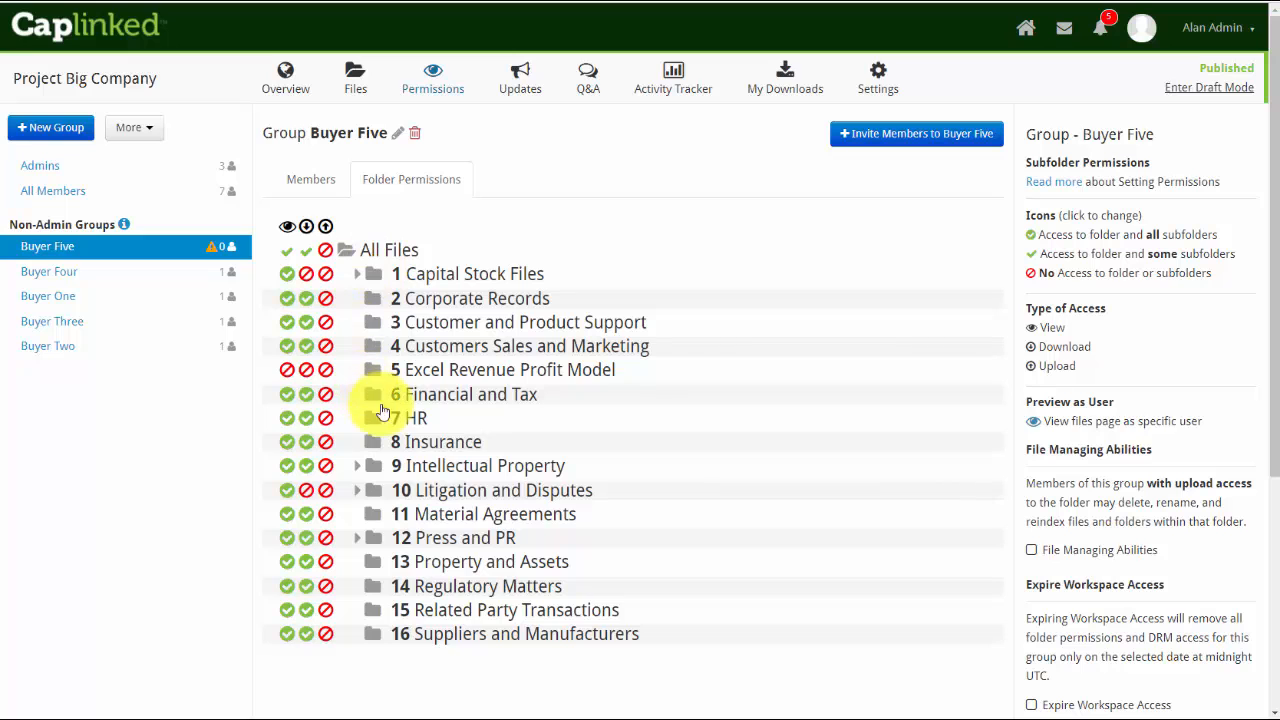
pyautogui.scroll(-1, 473, 418)
pyautogui.scroll(1, 473, 420)
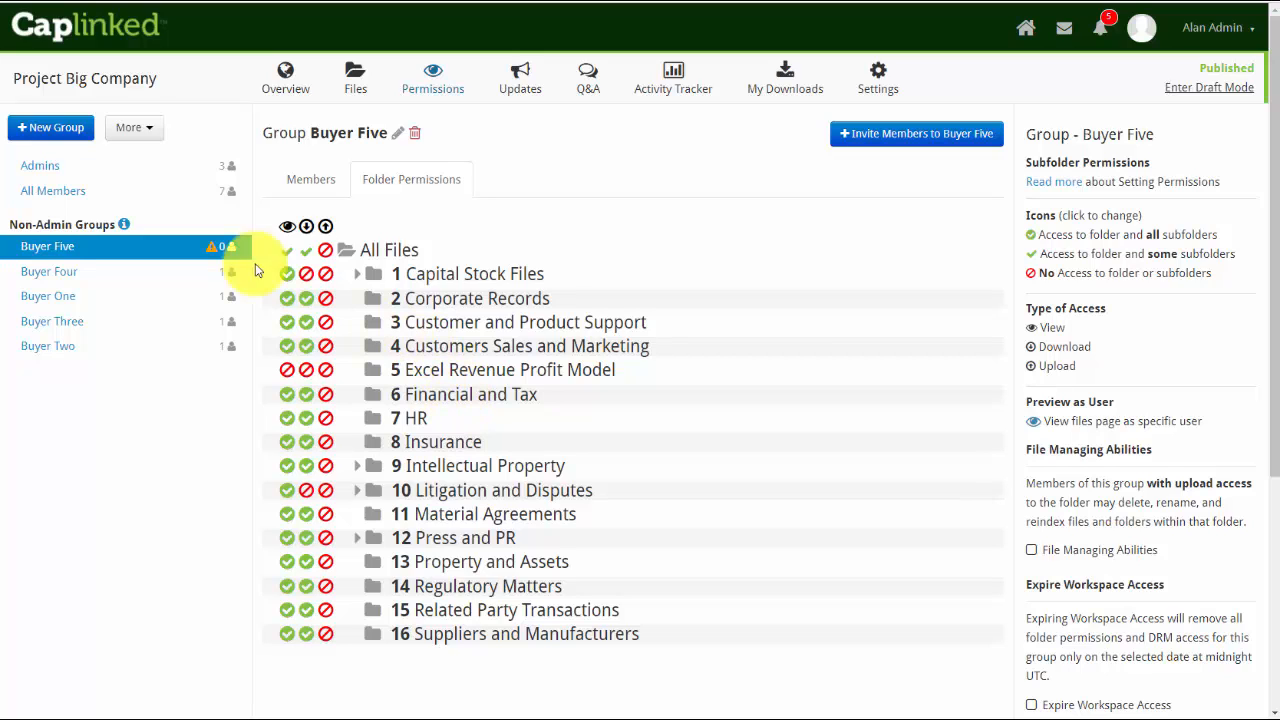
# Create a new group named Sample with the Customize Permissions setting
pyautogui.click(60, 130)
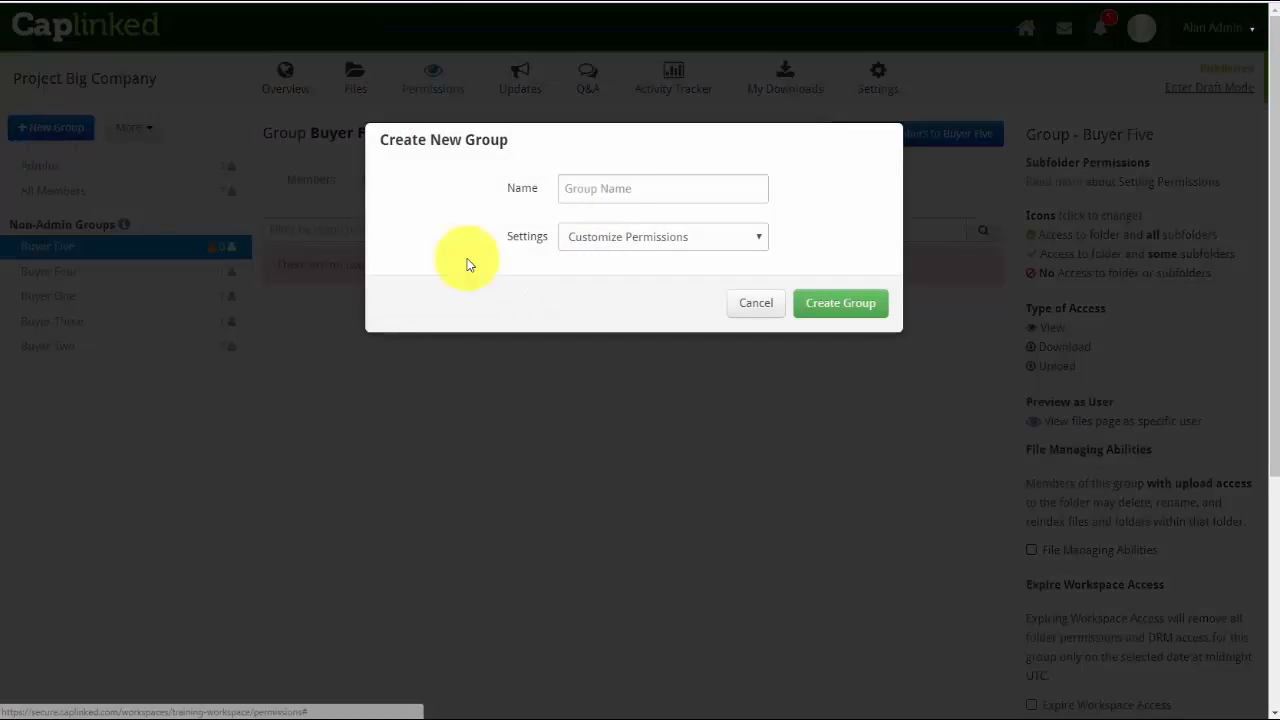
pyautogui.click(643, 190)
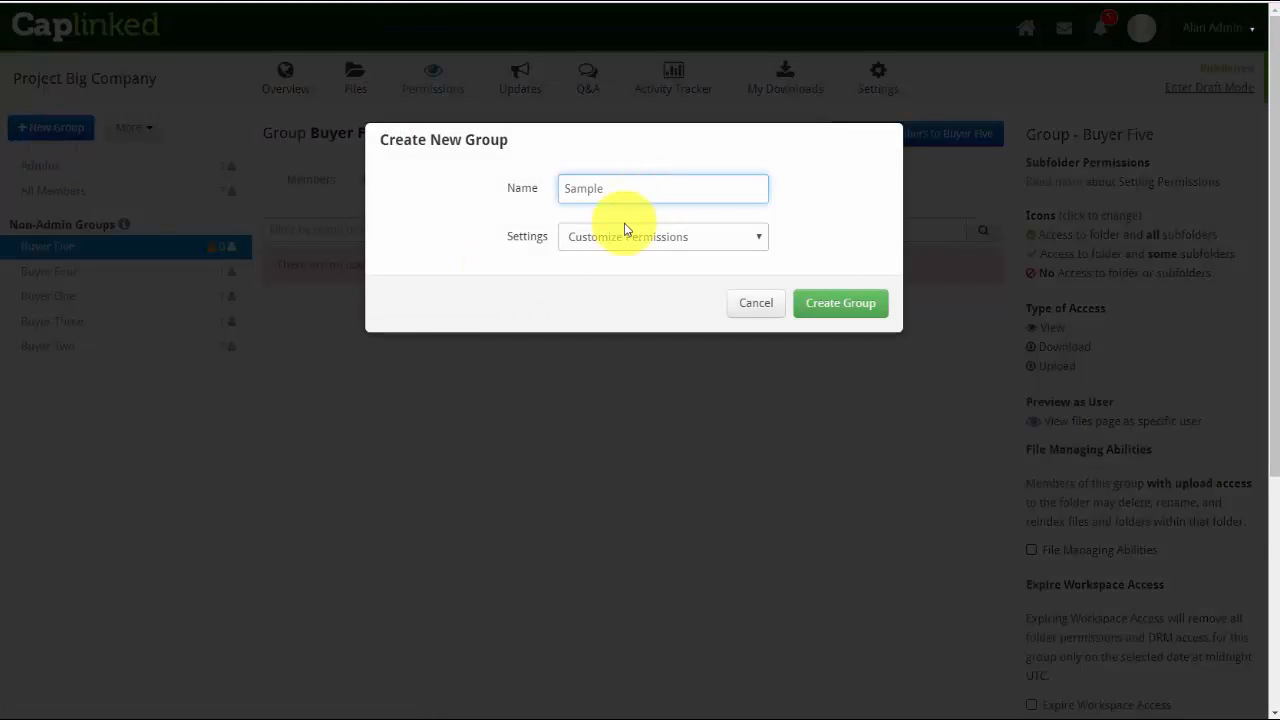
pyautogui.click(840, 305)
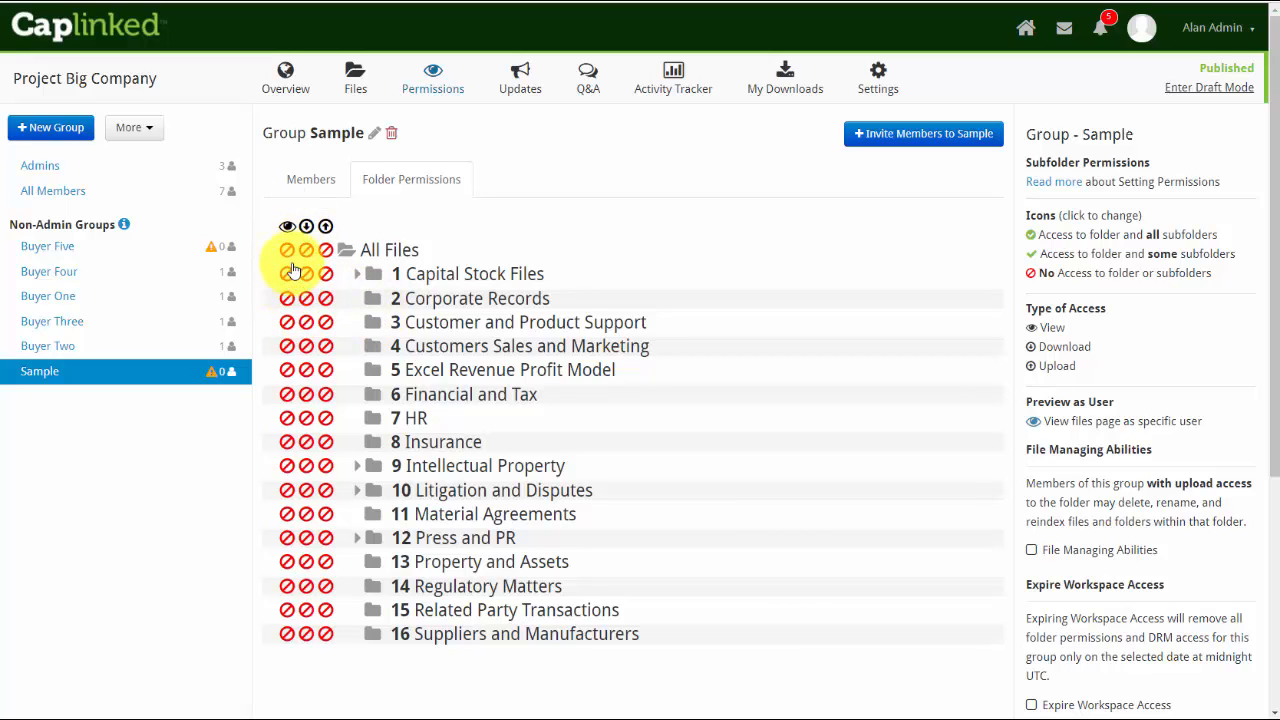
# Grant the Sample group view access to All Files, and revoke that view access again
pyautogui.click(356, 273)
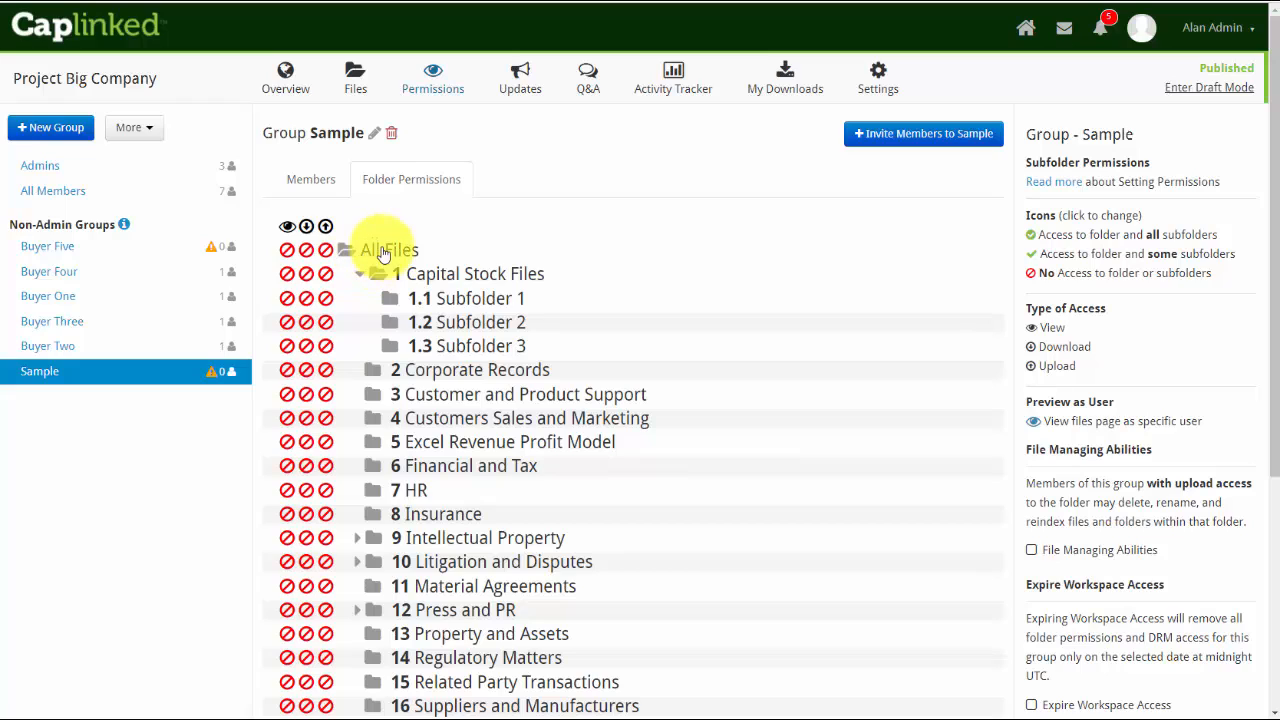
pyautogui.click(287, 251)
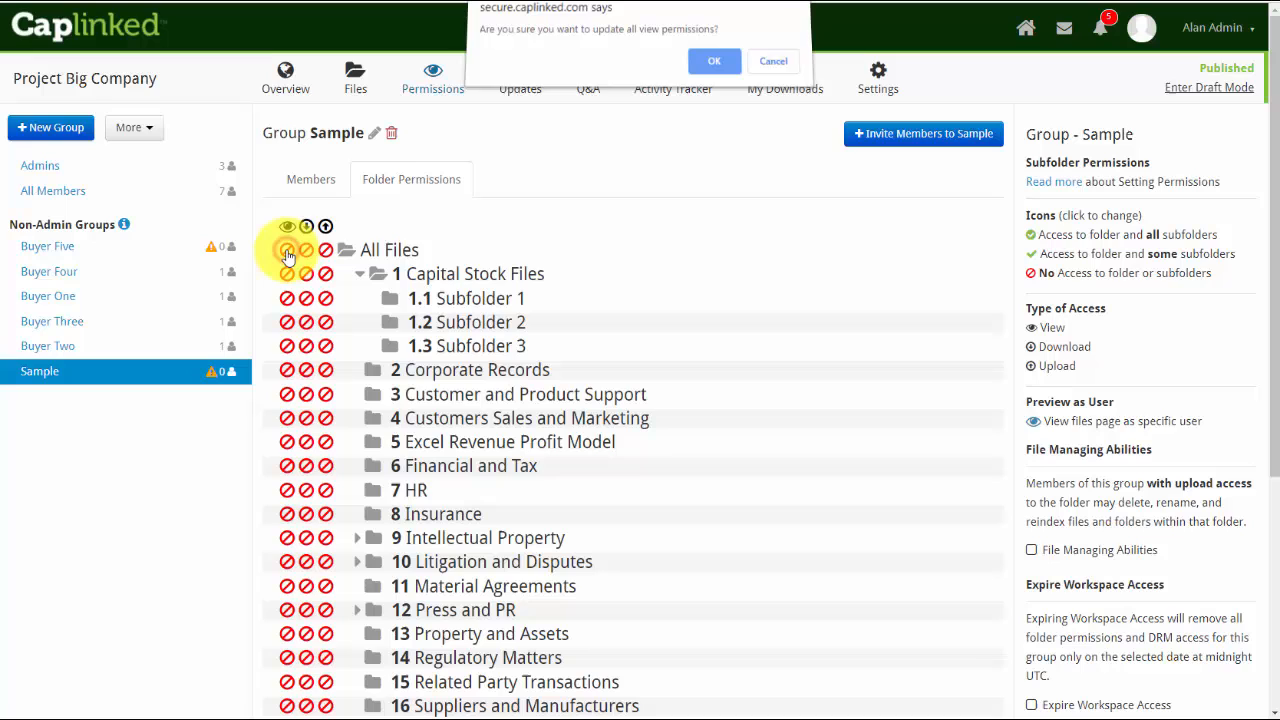
pyautogui.click(709, 76)
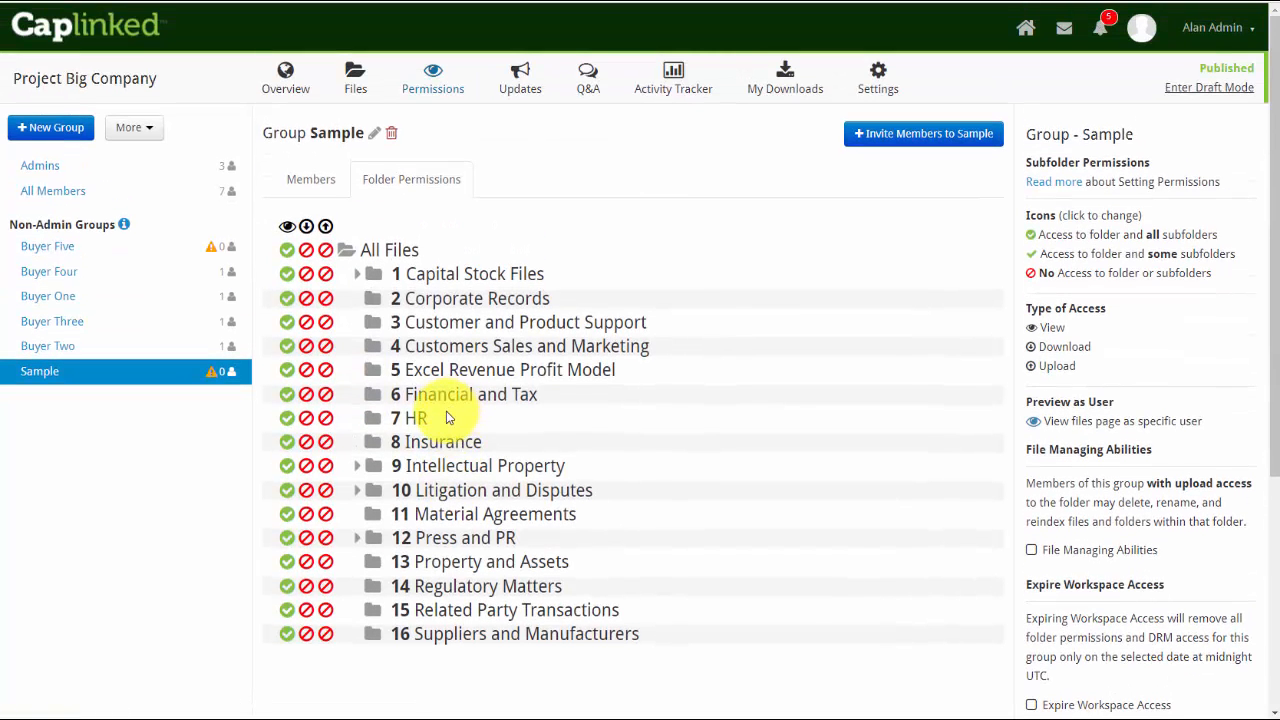
pyautogui.click(286, 251)
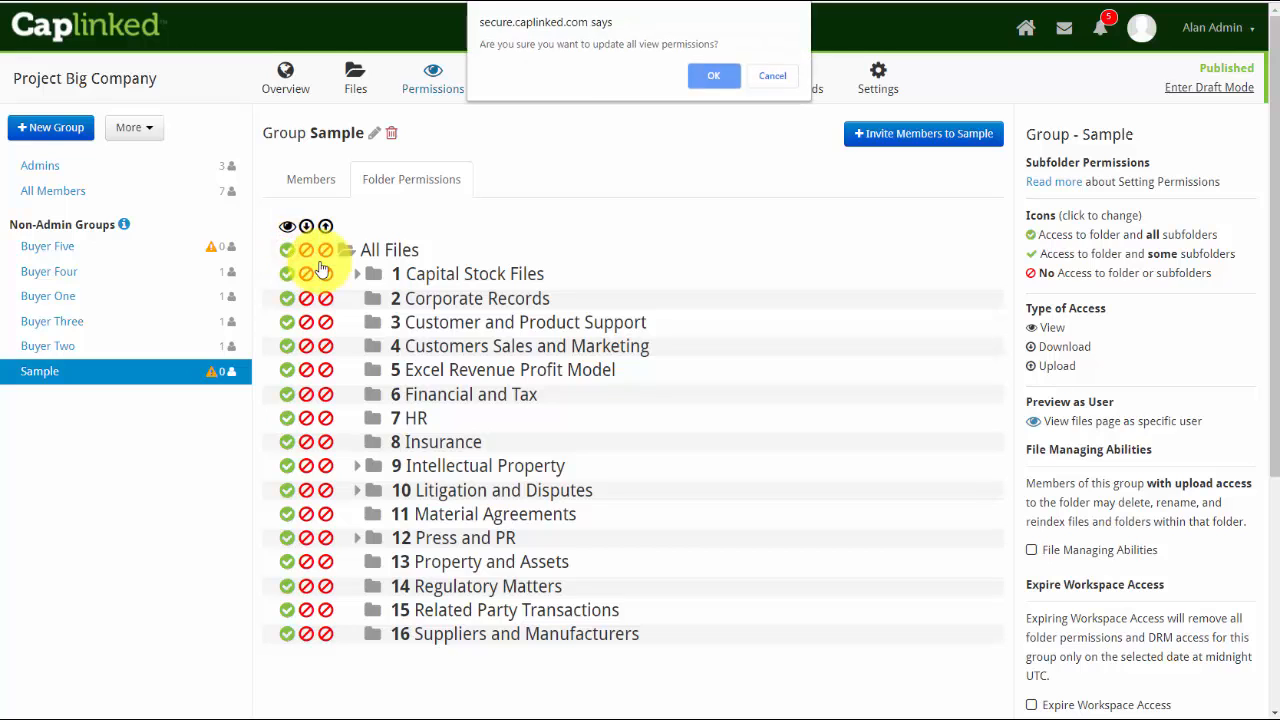
pyautogui.click(706, 76)
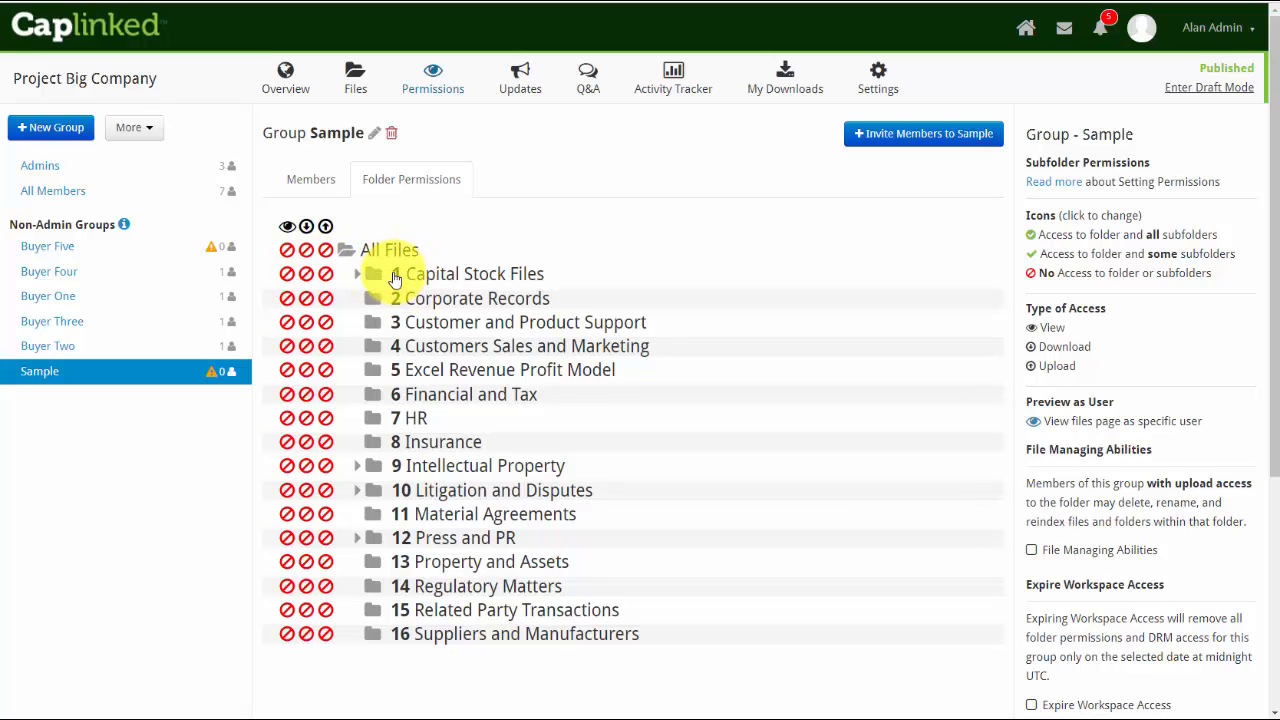
# Give the Sample group view access to Capital Stock Files, plus download access to its Subfolder 2 and Subfolder 3
pyautogui.click(287, 273)
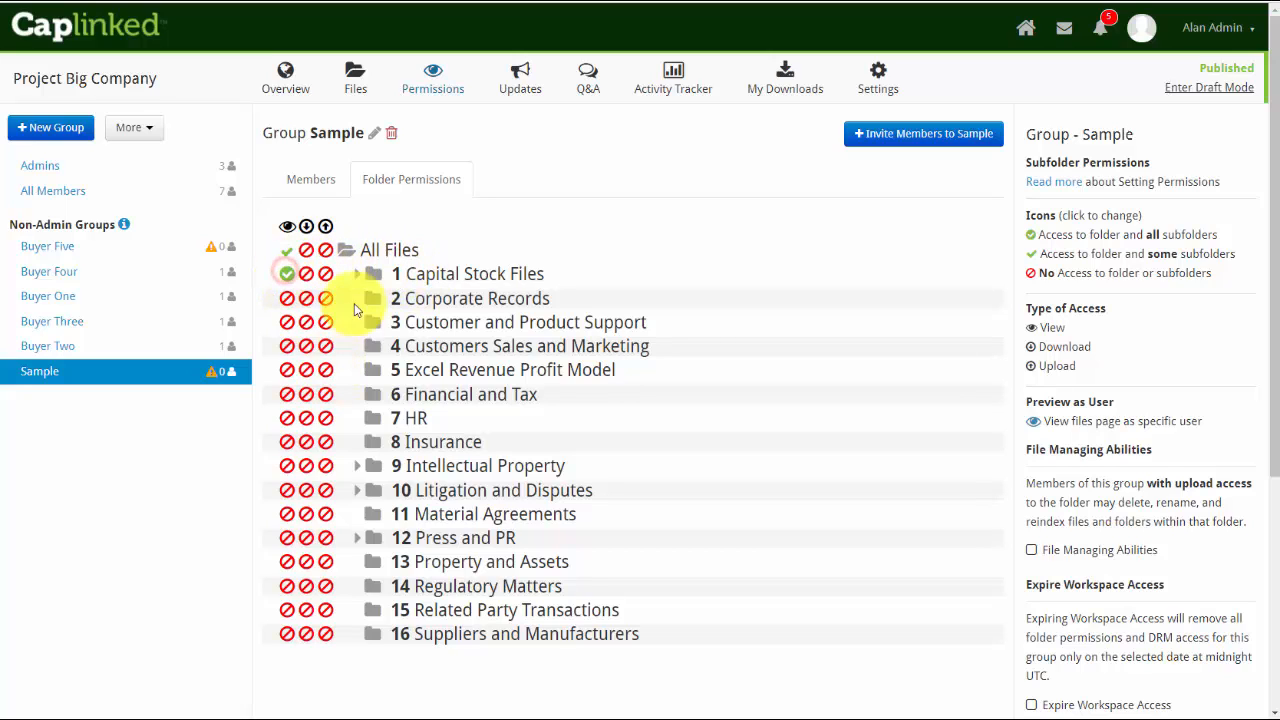
pyautogui.click(358, 274)
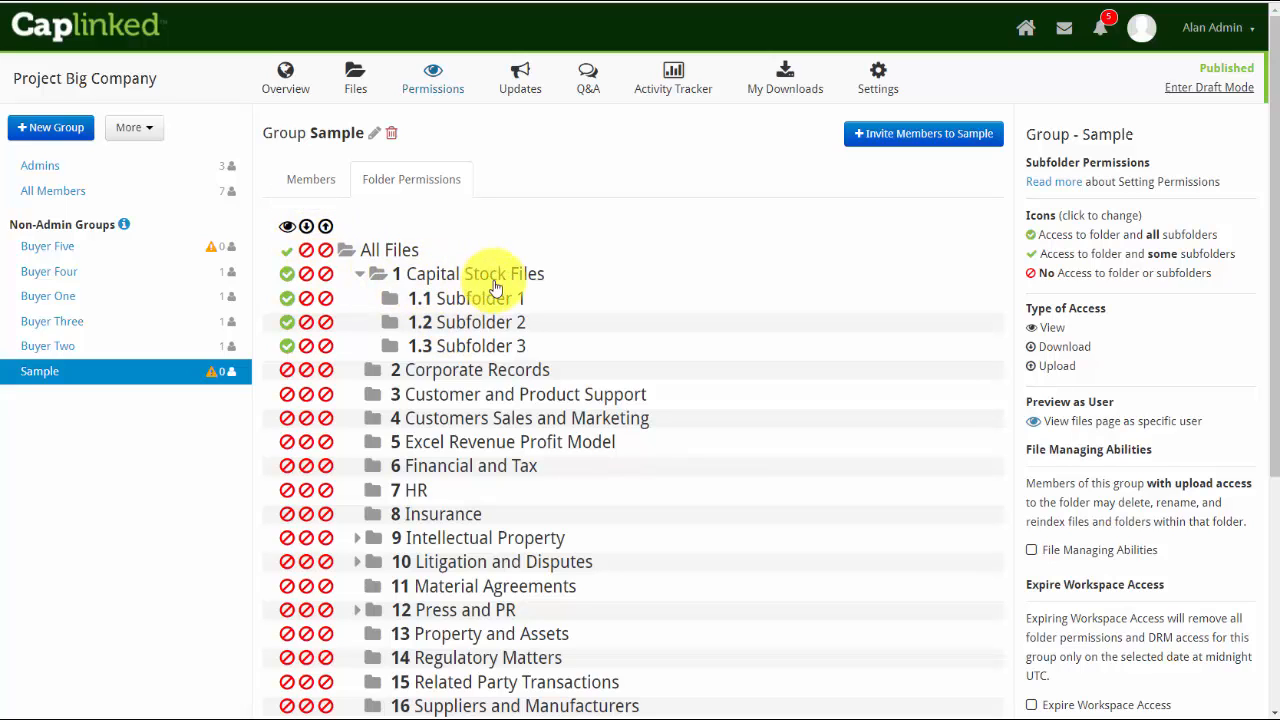
pyautogui.click(306, 322)
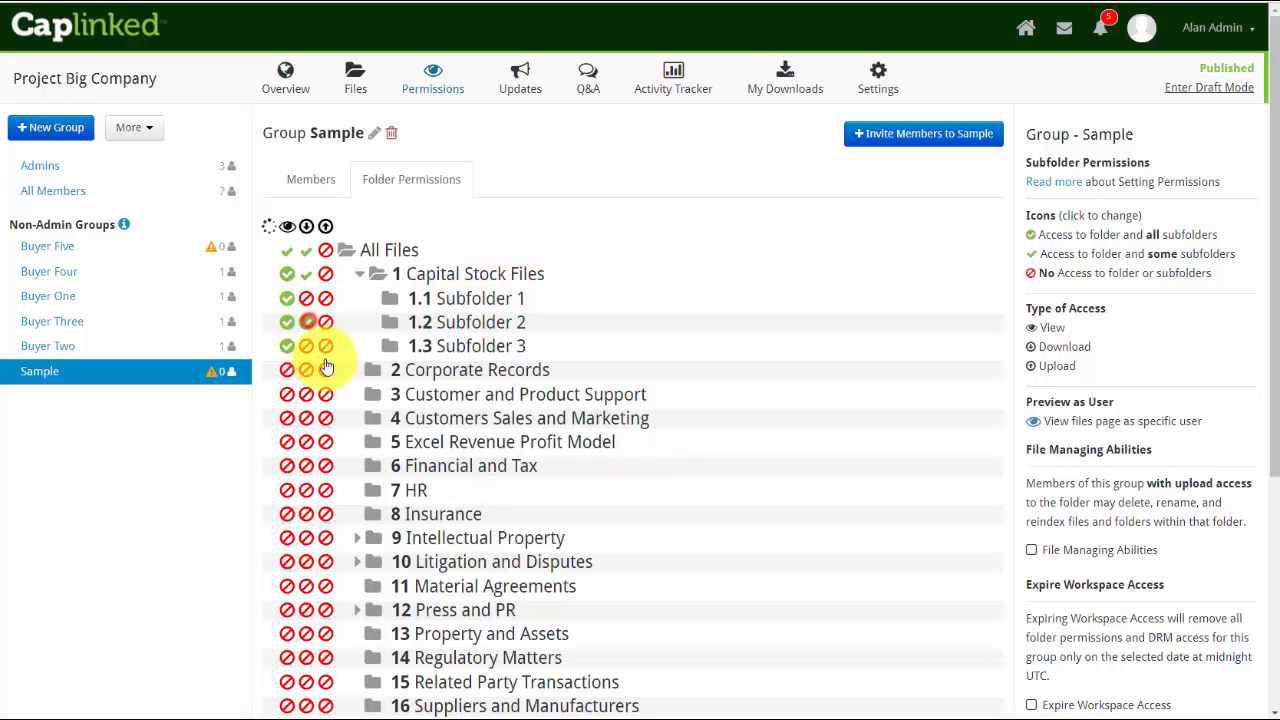
pyautogui.click(306, 346)
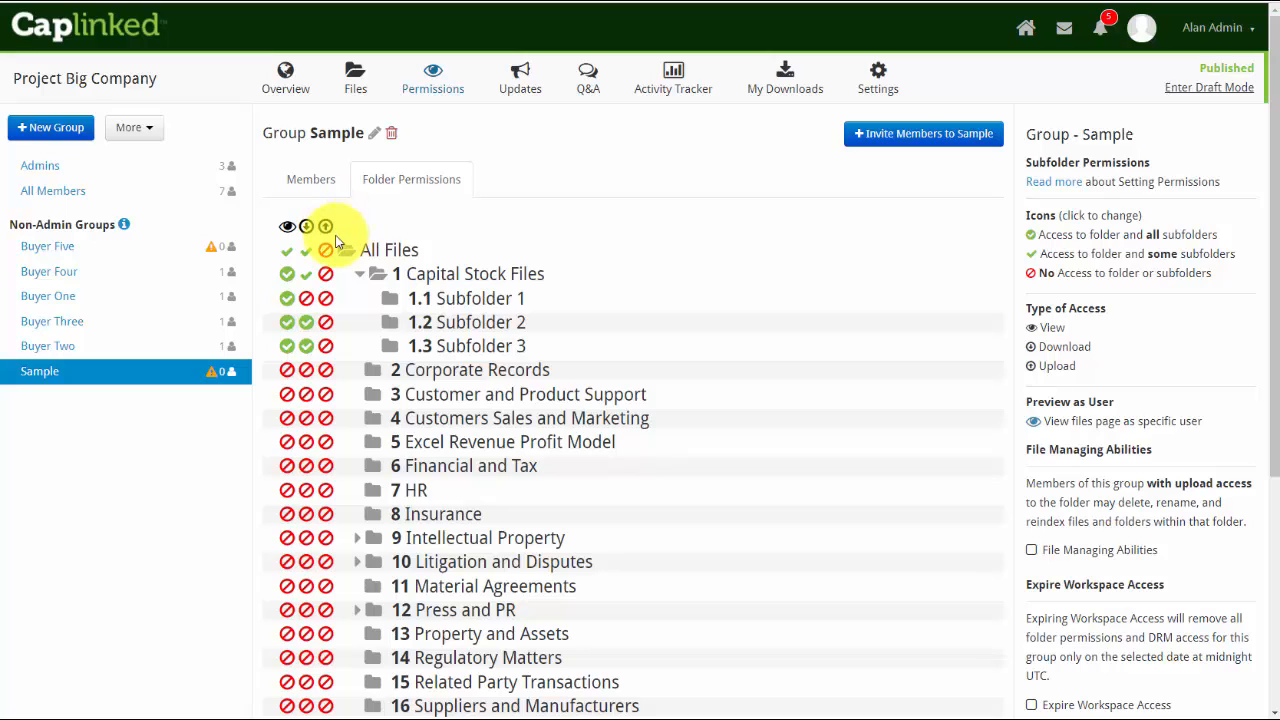
pyautogui.click(359, 275)
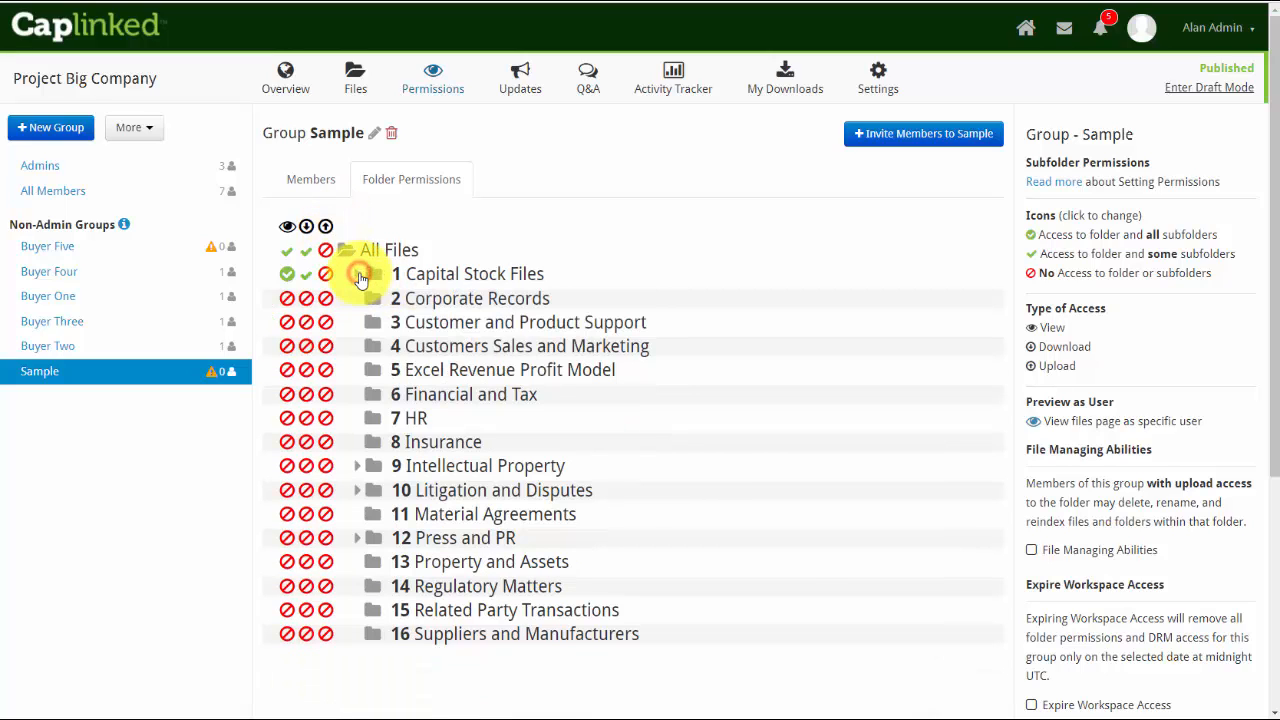
pyautogui.click(286, 273)
# Grant view on Customer and Product Support, upload on Financial and Tax, and download on Customers Sales and Marketing, HR, Insurance, and Litigation and Disputes
pyautogui.click(357, 275)
pyautogui.click(287, 394)
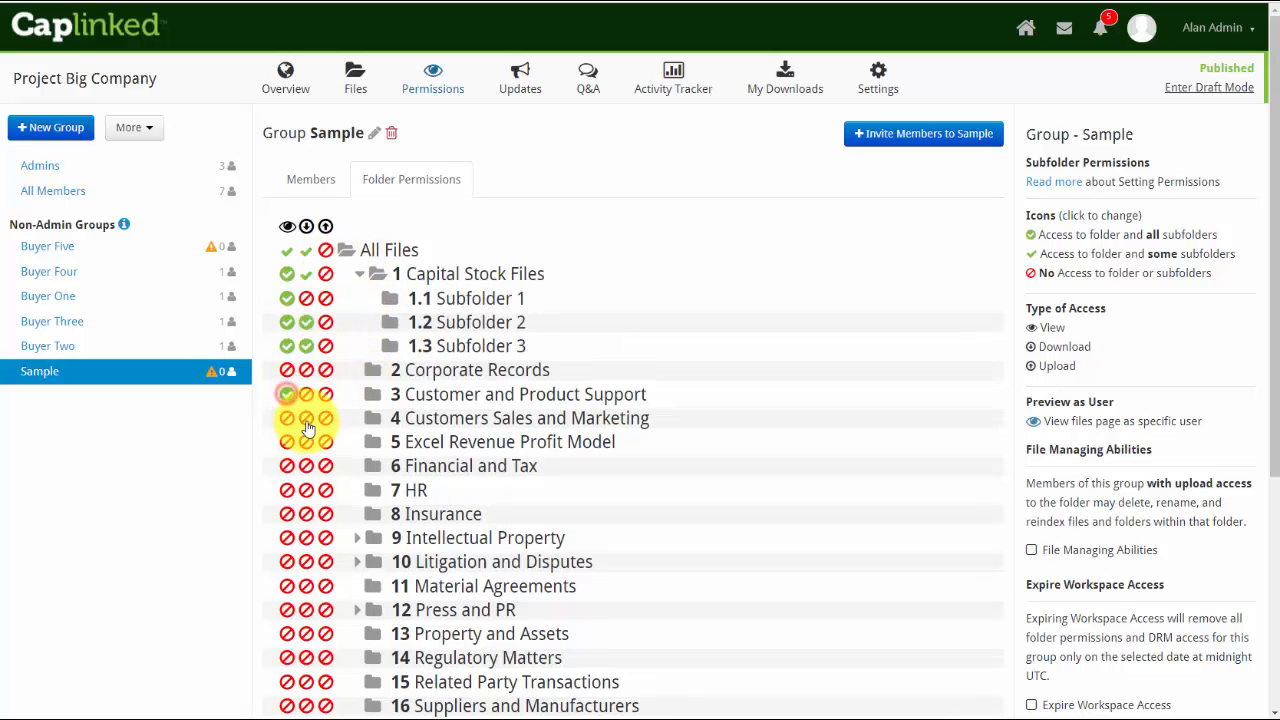
pyautogui.click(306, 418)
pyautogui.click(326, 466)
pyautogui.click(304, 489)
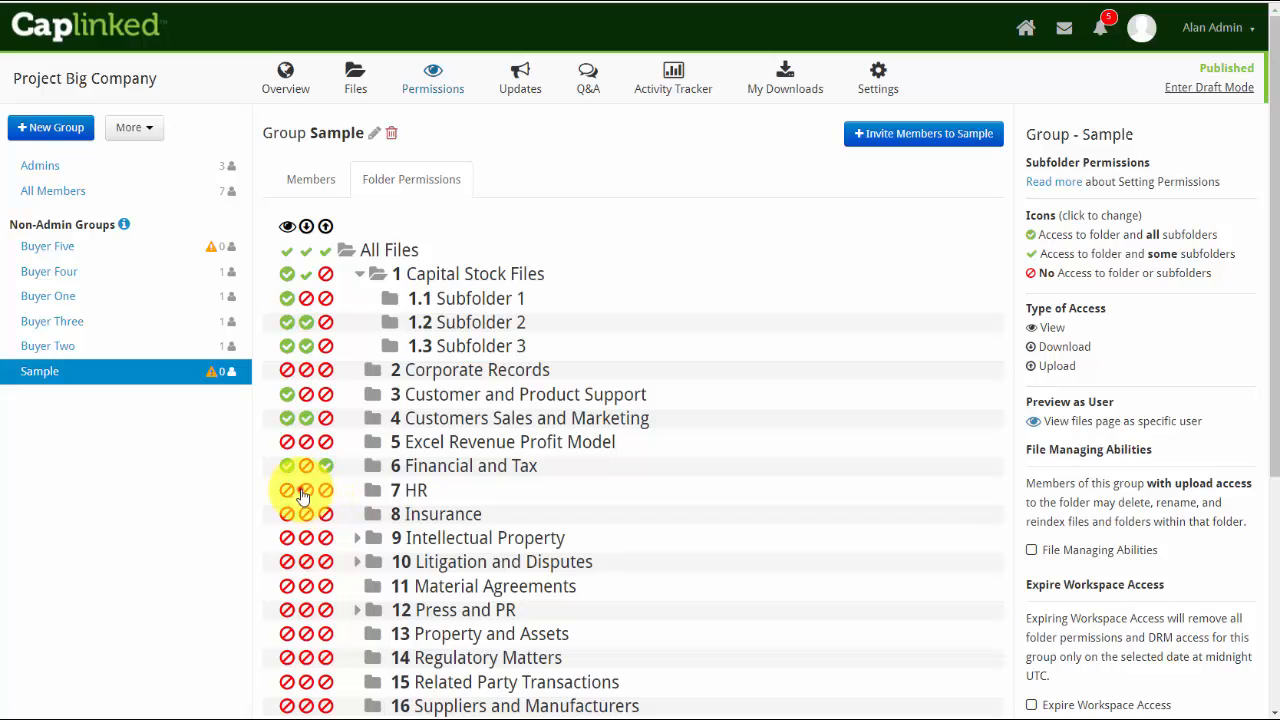
pyautogui.click(306, 514)
pyautogui.click(306, 562)
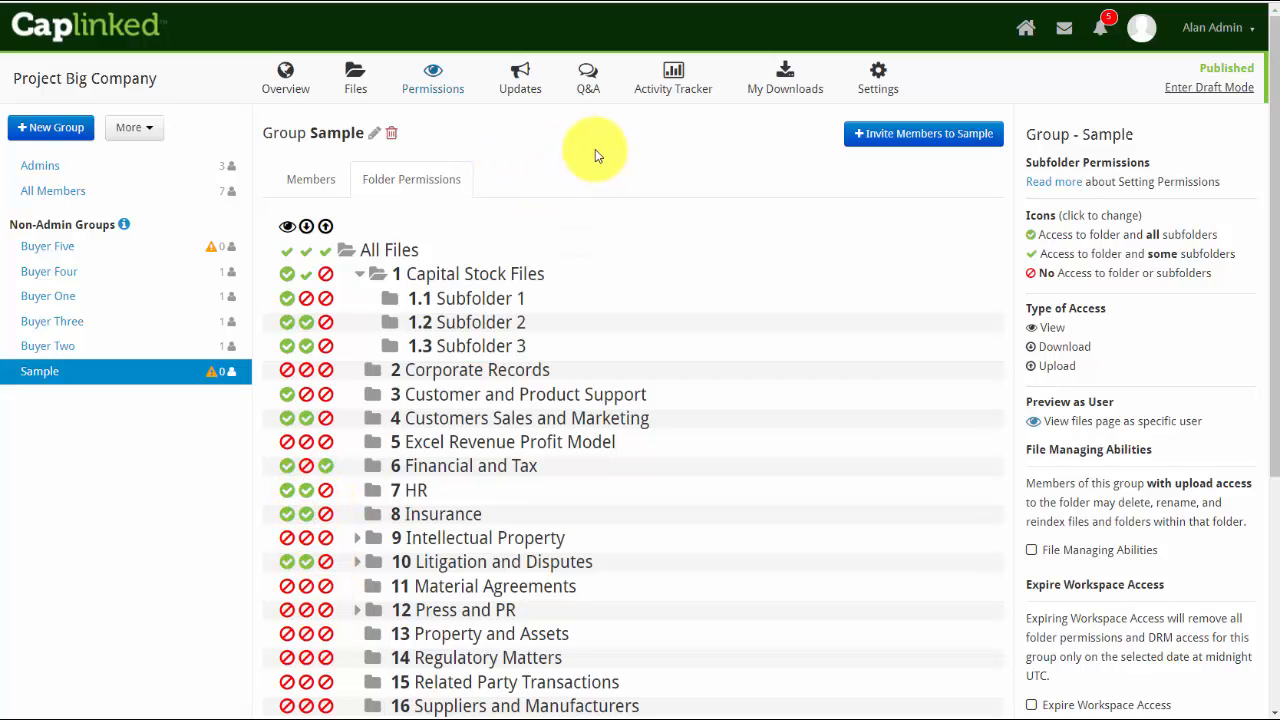
# Rename the Sample group to Sample Group
pyautogui.click(375, 136)
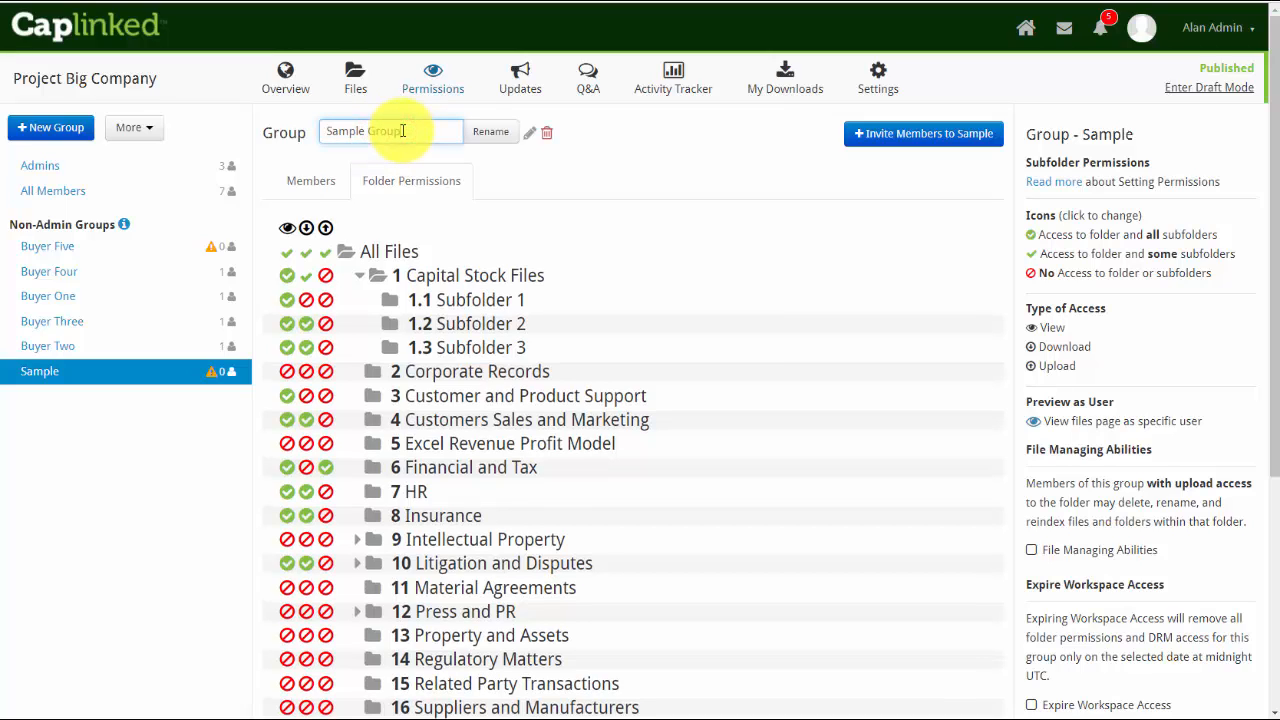
pyautogui.click(490, 132)
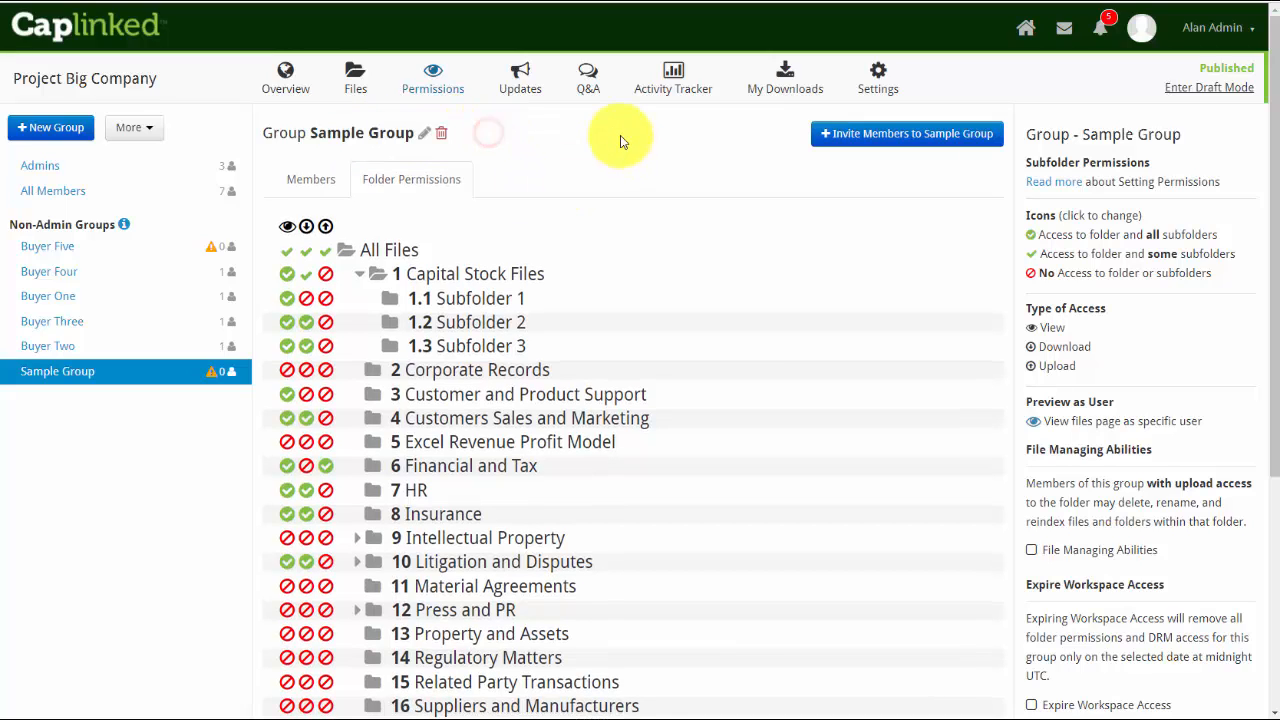
# Delete the Sample Group group from the workspace
pyautogui.scroll(-2, 646, 233)
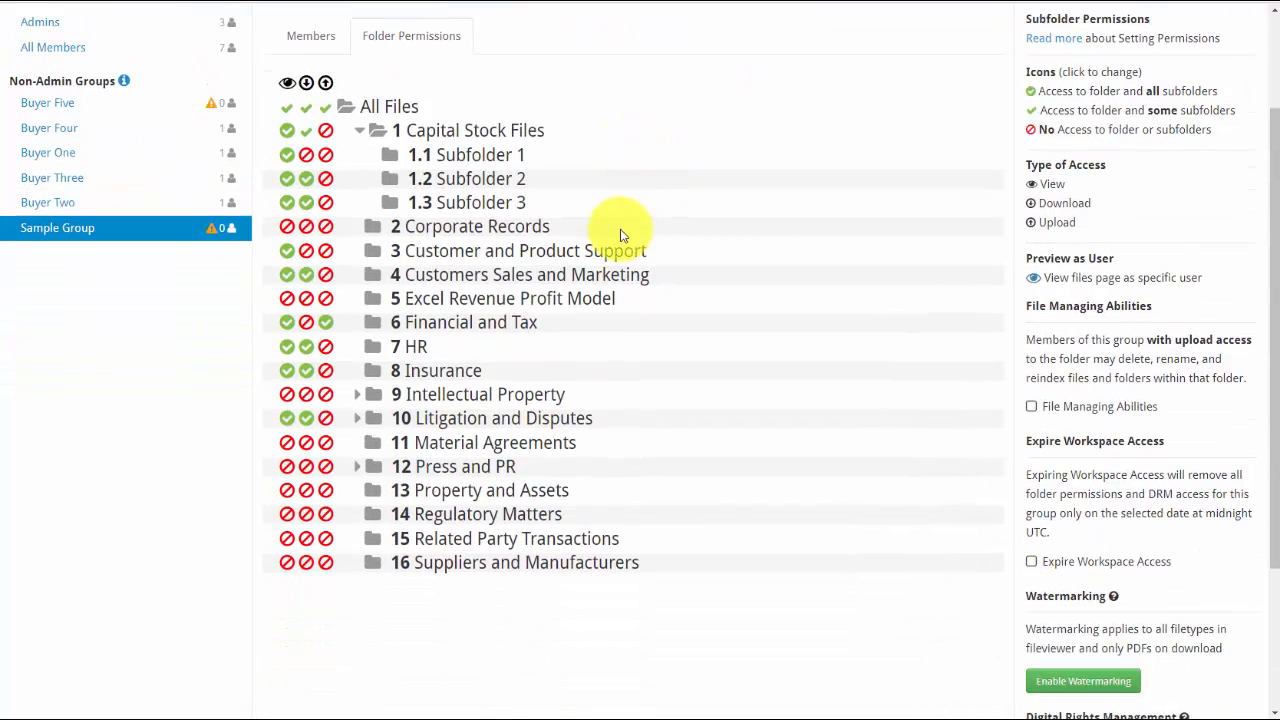
pyautogui.scroll(2, 620, 238)
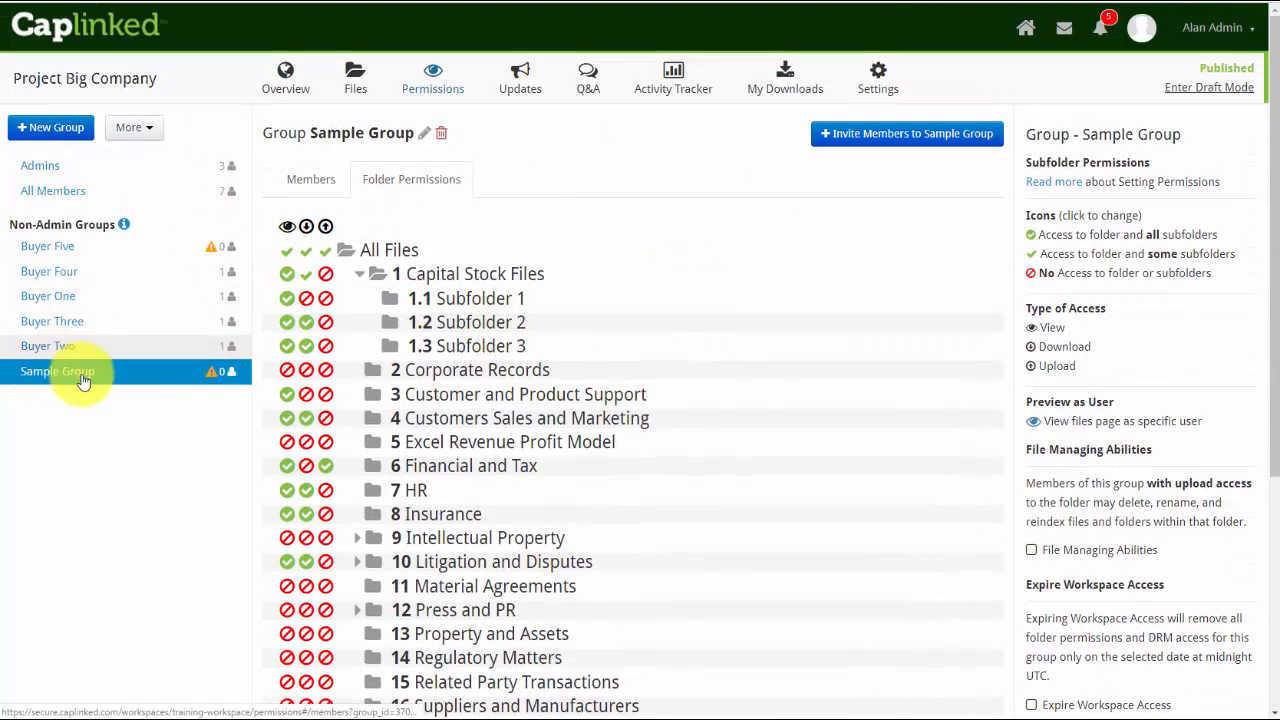
pyautogui.click(442, 137)
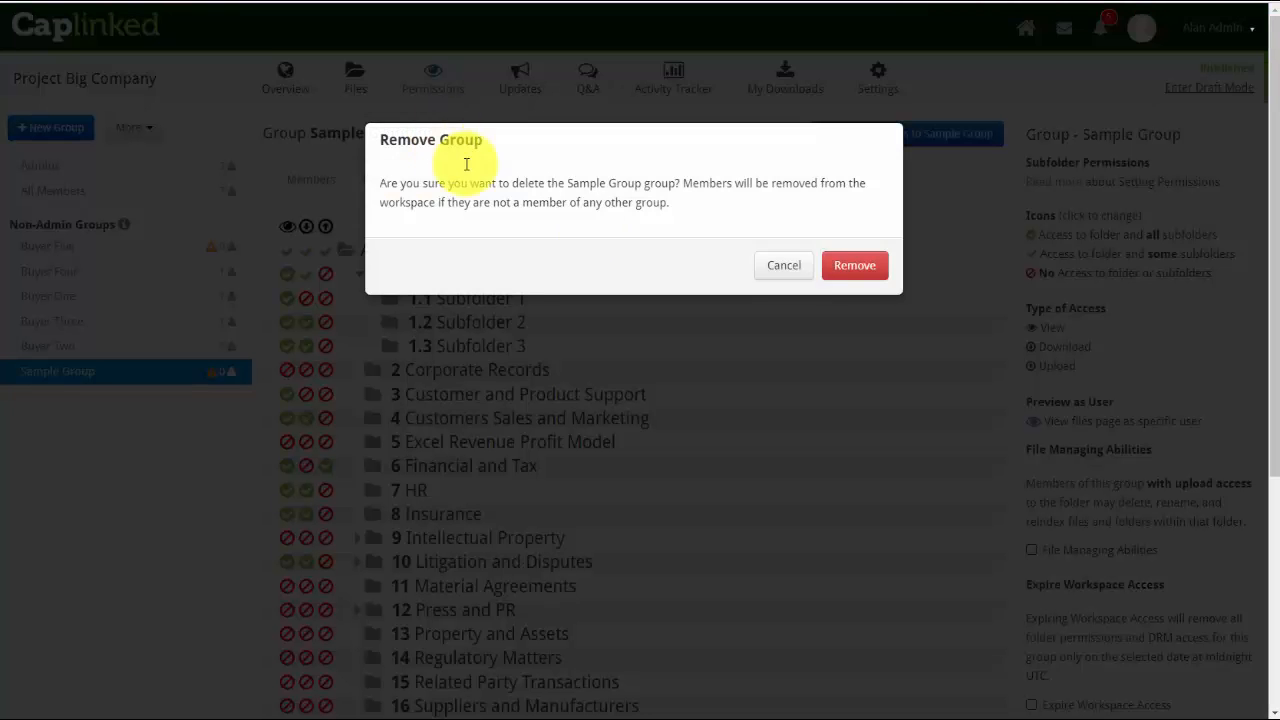
pyautogui.click(845, 268)
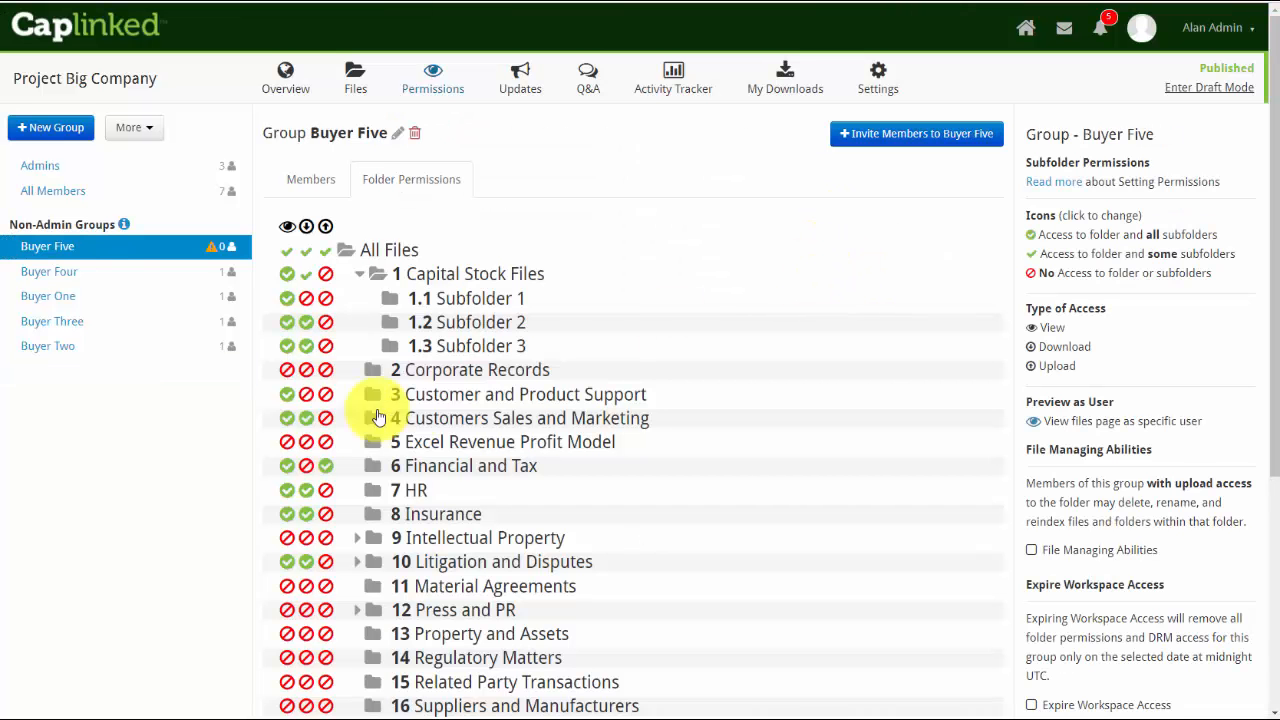
pyautogui.scroll(-3, 520, 480)
pyautogui.scroll(-3, 986, 514)
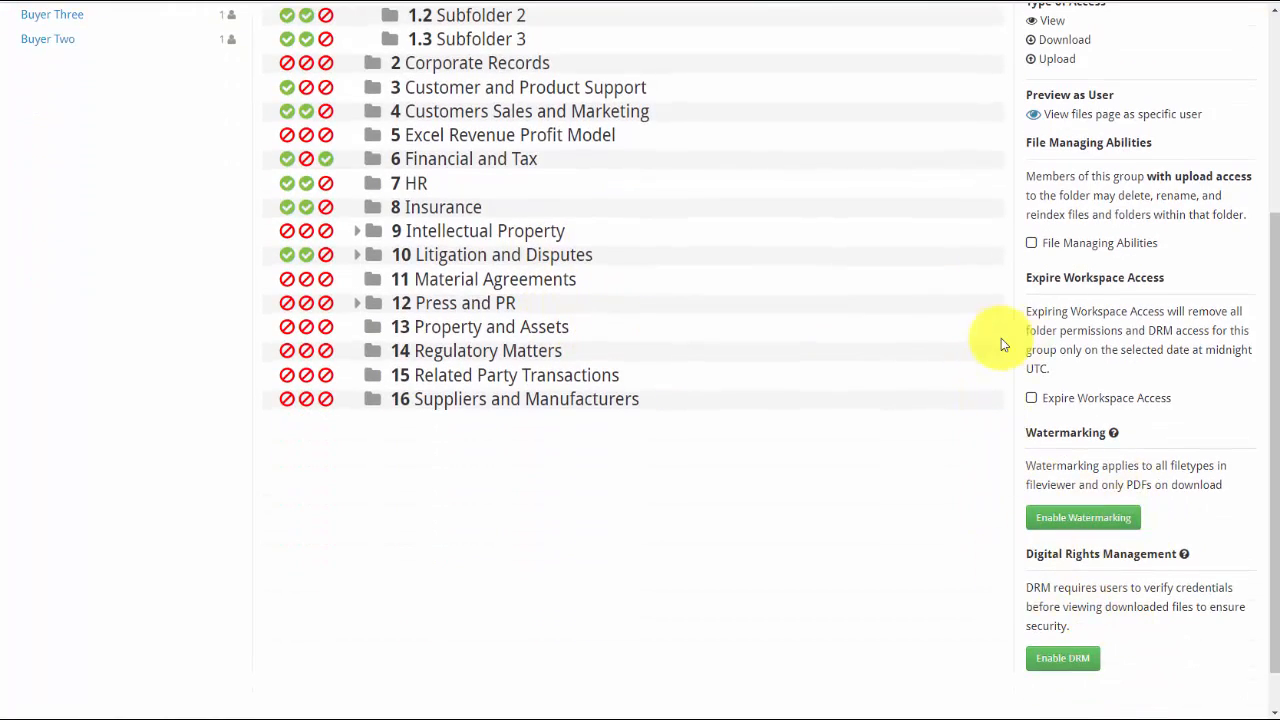
pyautogui.scroll(6, 903, 374)
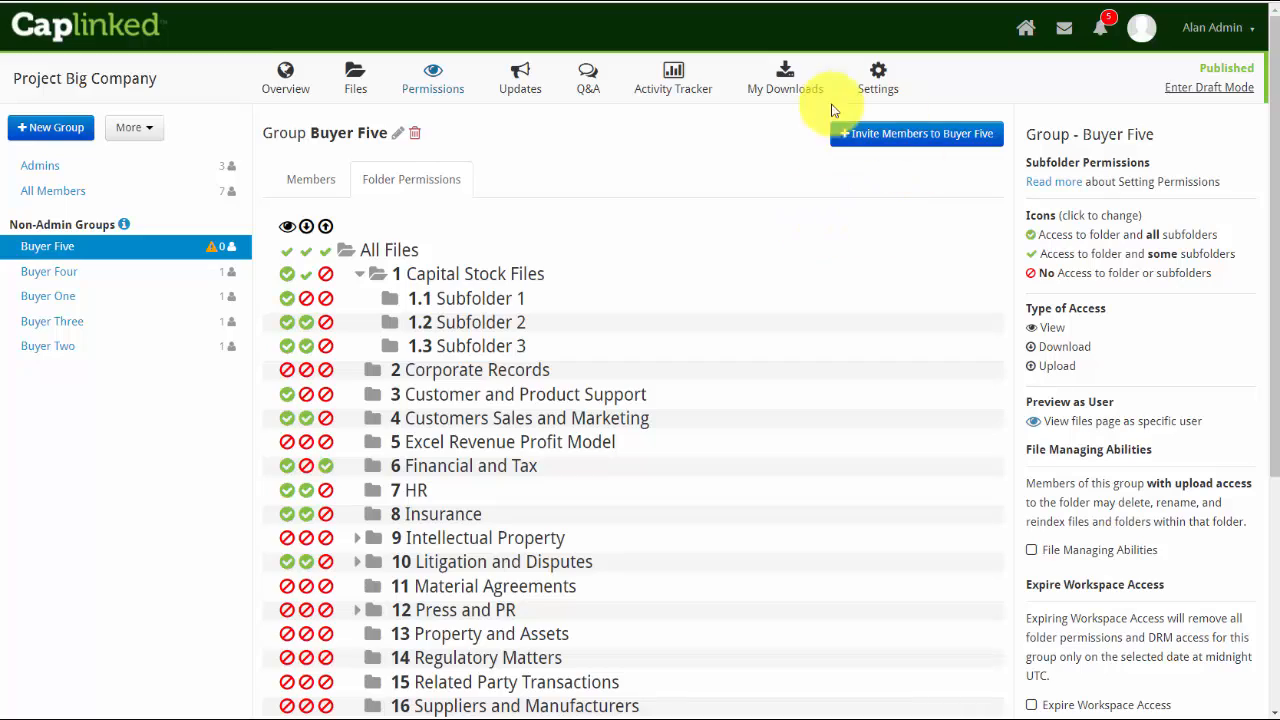